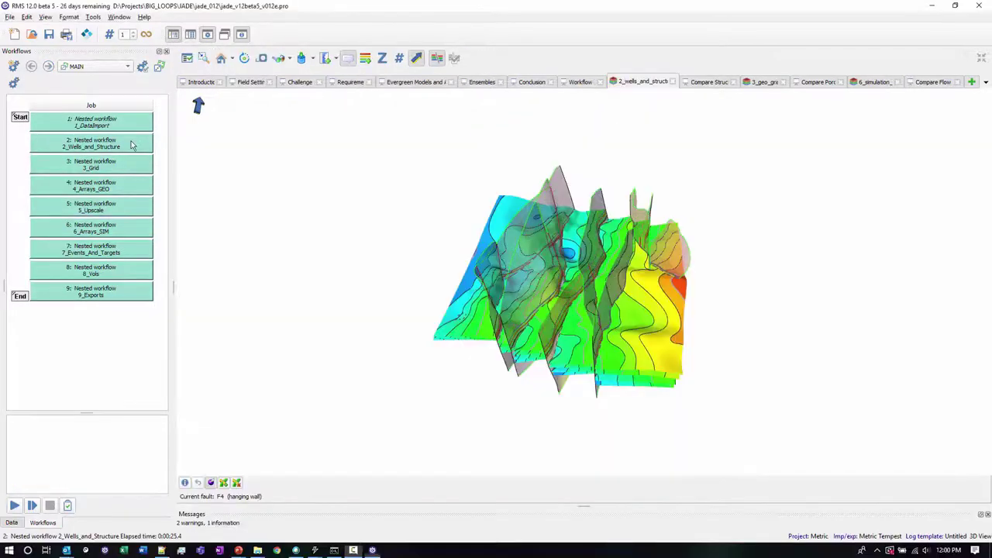
Open the 2_Wells_and_Structure nested workflow's job list and enlarge it to show more jobs
right_click(133, 144)
left_click(167, 144)
left_click_drag(165, 143, 155, 320)
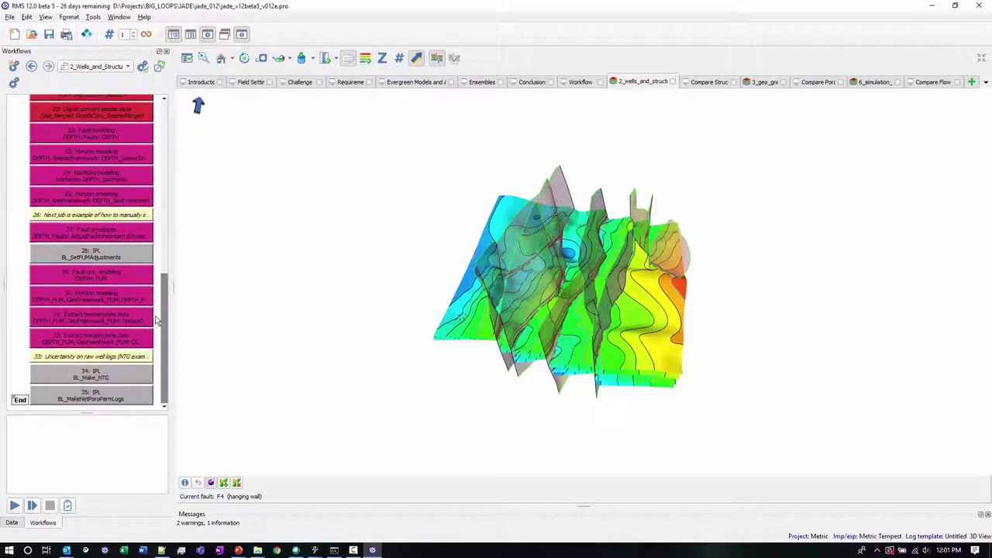
left_click_drag(89, 414, 88, 489)
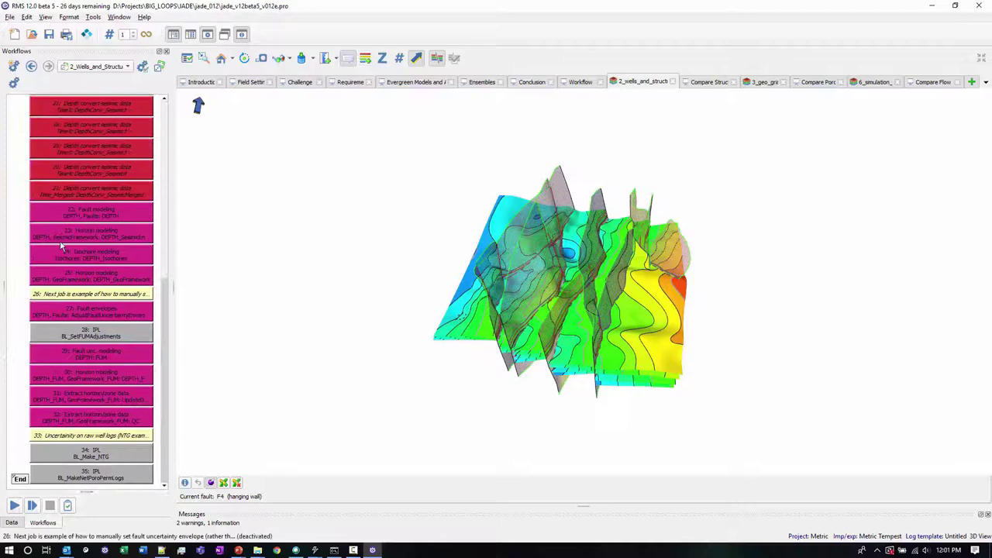
Back in MAIN, dock Compare Structure beside the 3D view and rerun 2_Wells_and_Structure
left_click(31, 66)
left_click_drag(707, 81, 930, 240)
right_click(104, 146)
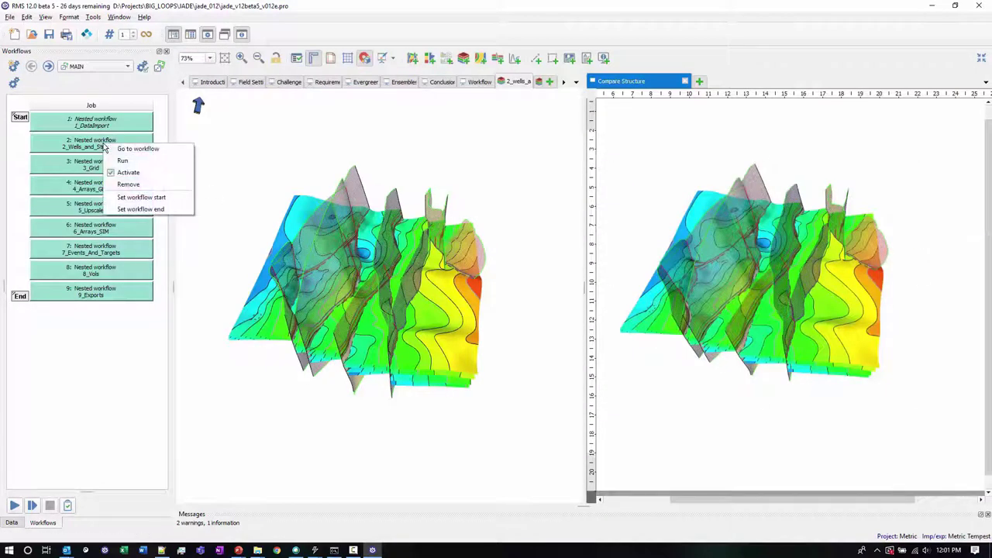
left_click(113, 160)
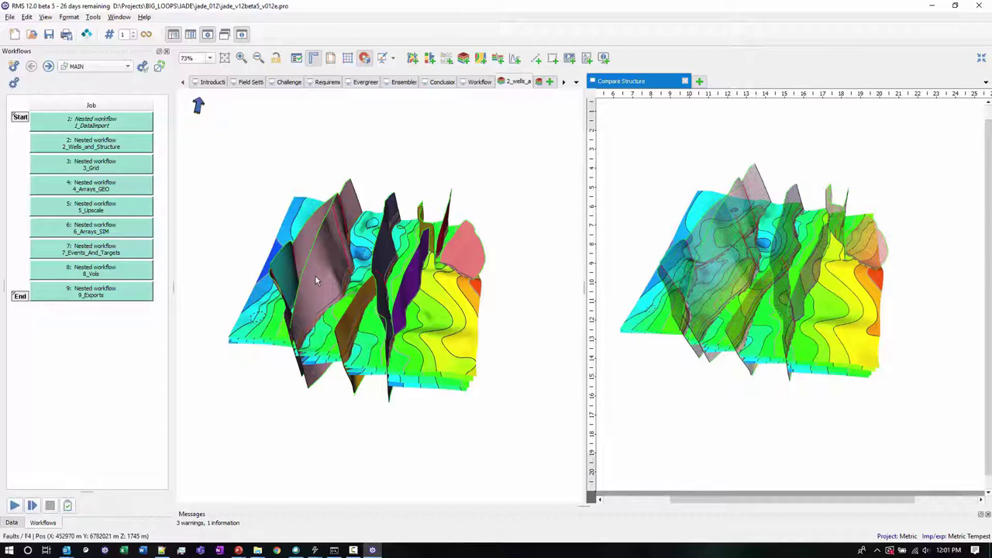
Toggle the DEPTH_FUM Faults display in the project data, then return to the workflow list
left_click(12, 522)
left_click(43, 435)
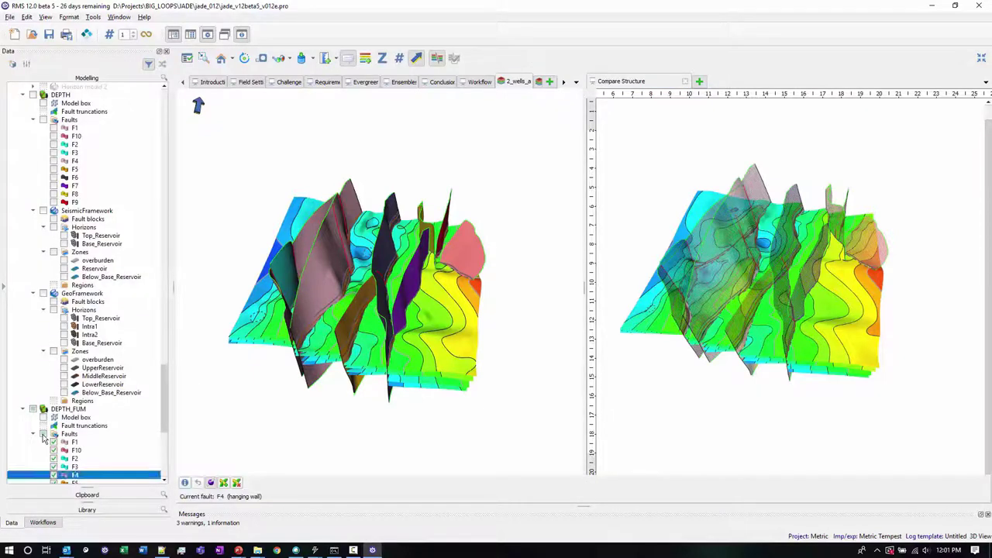
left_click(42, 522)
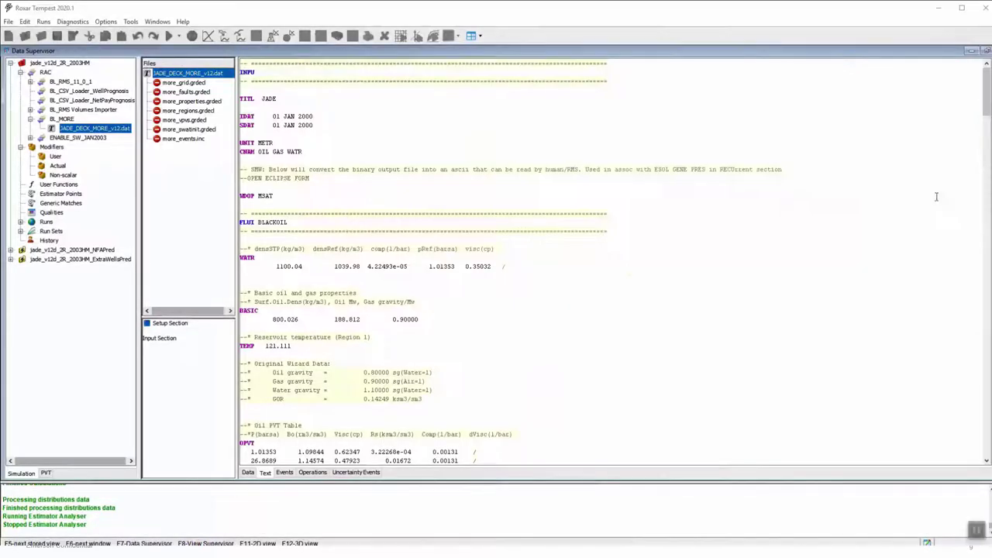
Scroll JADE_DECK_MORE_v12.dat to GRID and highlight the grid, faults, properties and regions INCL lines
left_click_drag(985, 99, 955, 277)
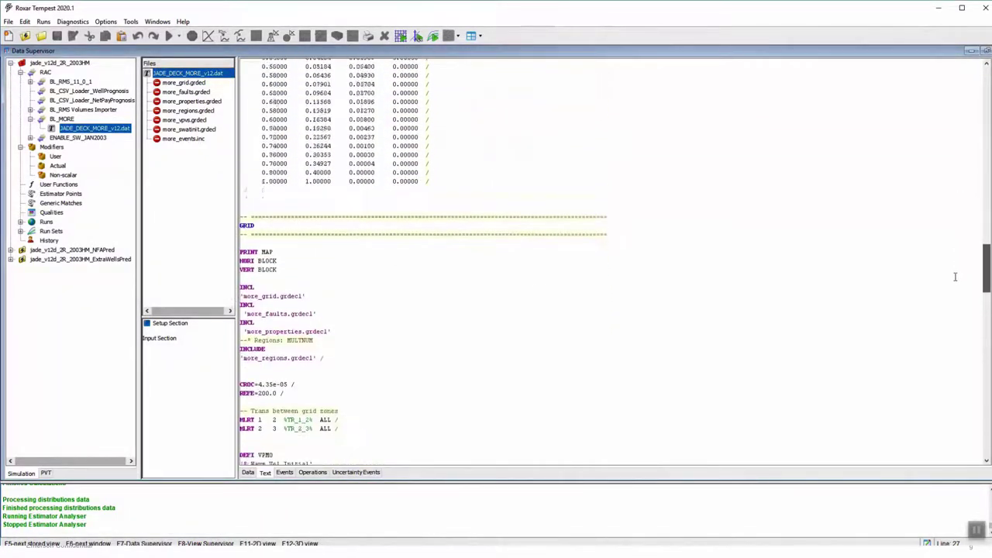
left_click_drag(955, 277, 955, 290)
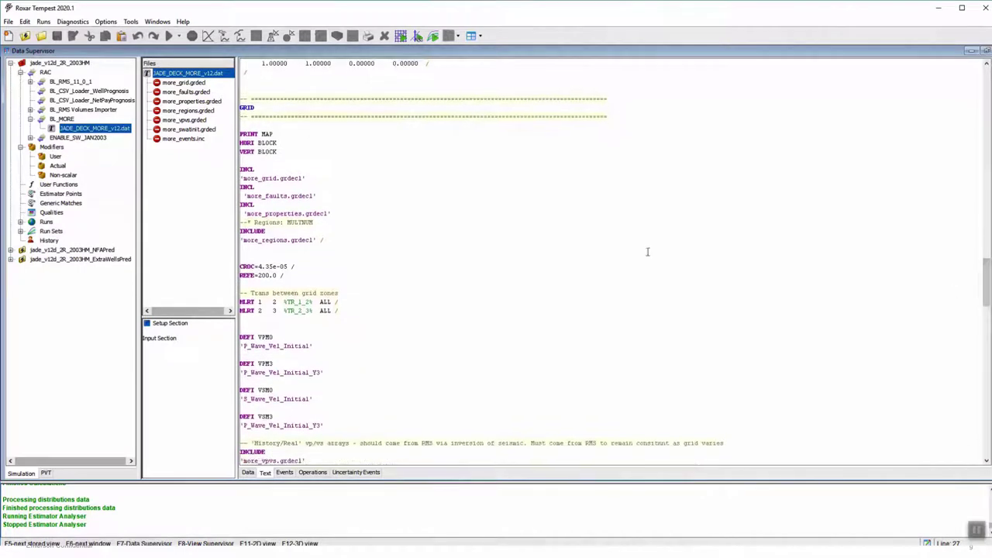
triple_click(288, 180)
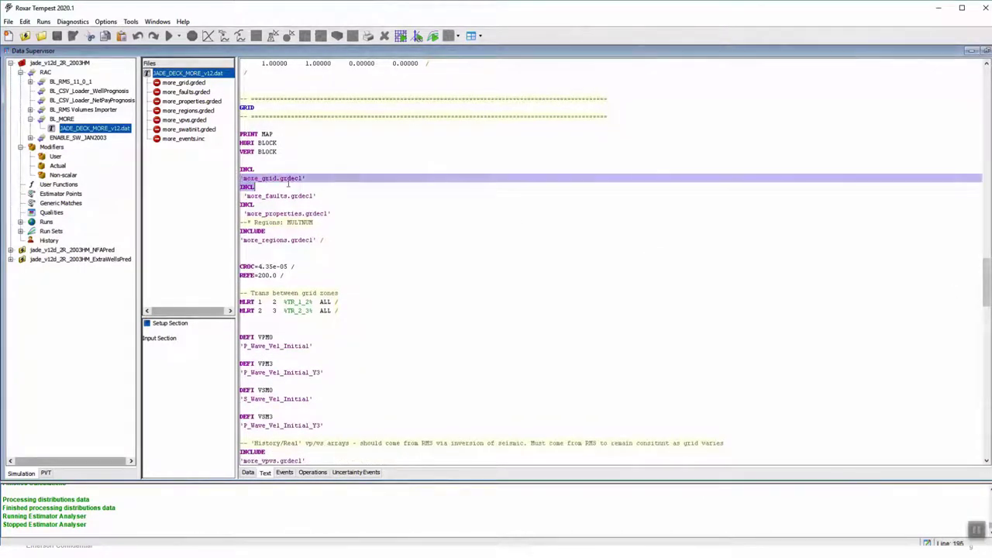
left_click(248, 195)
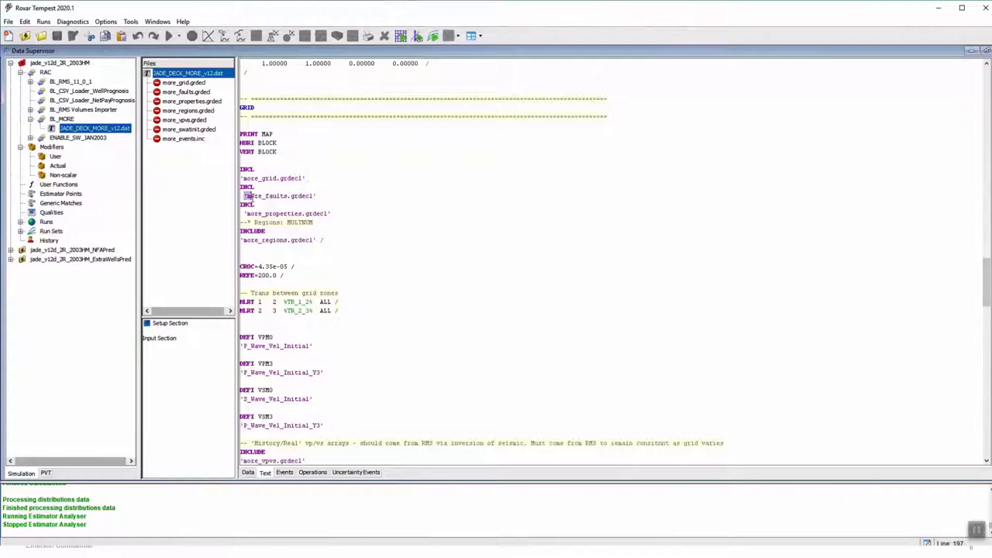
left_click_drag(248, 196, 321, 196)
left_click_drag(245, 213, 332, 214)
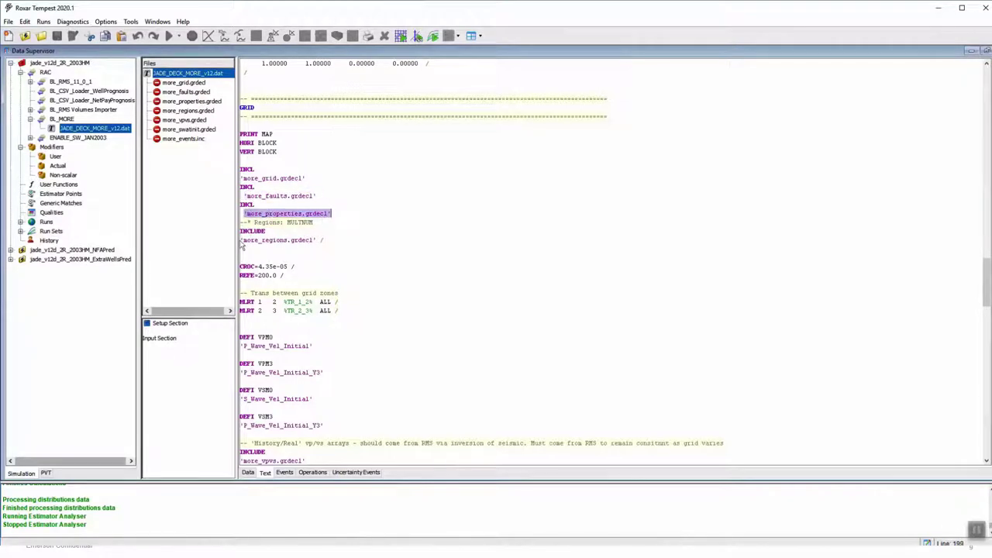
left_click_drag(240, 240, 332, 240)
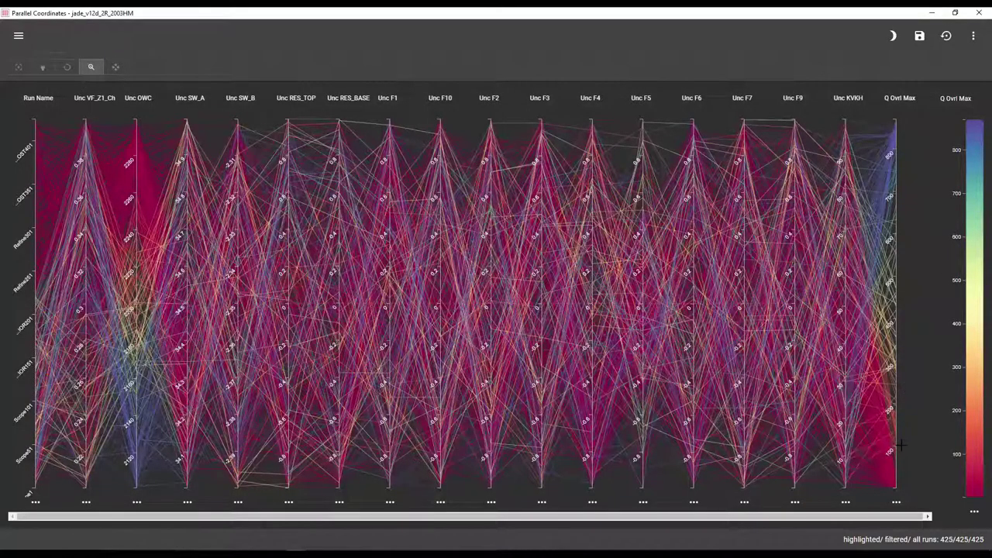
Zoom the Q Ovrl Max axis into its low range and highlight the low-value runs
left_click_drag(901, 445, 903, 486)
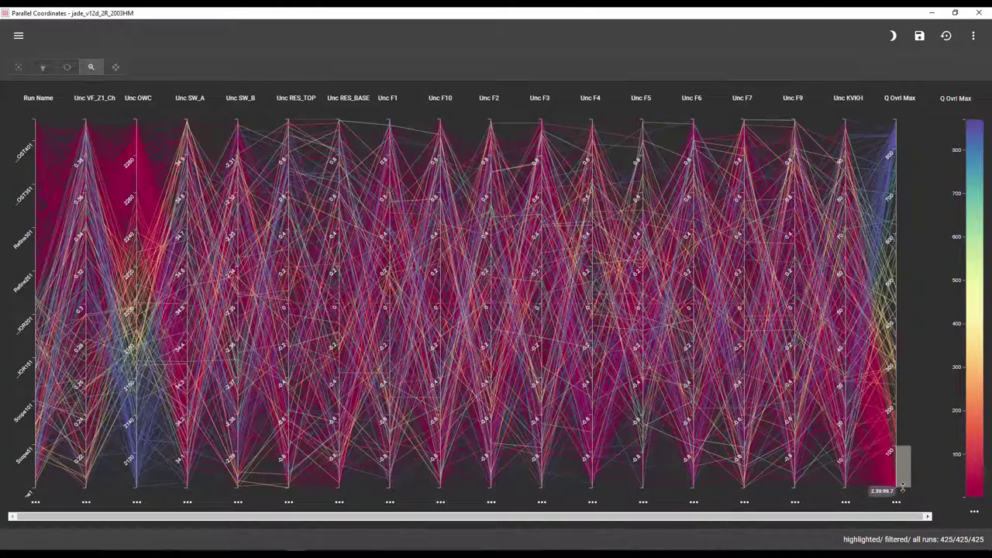
left_click_drag(902, 487, 902, 413)
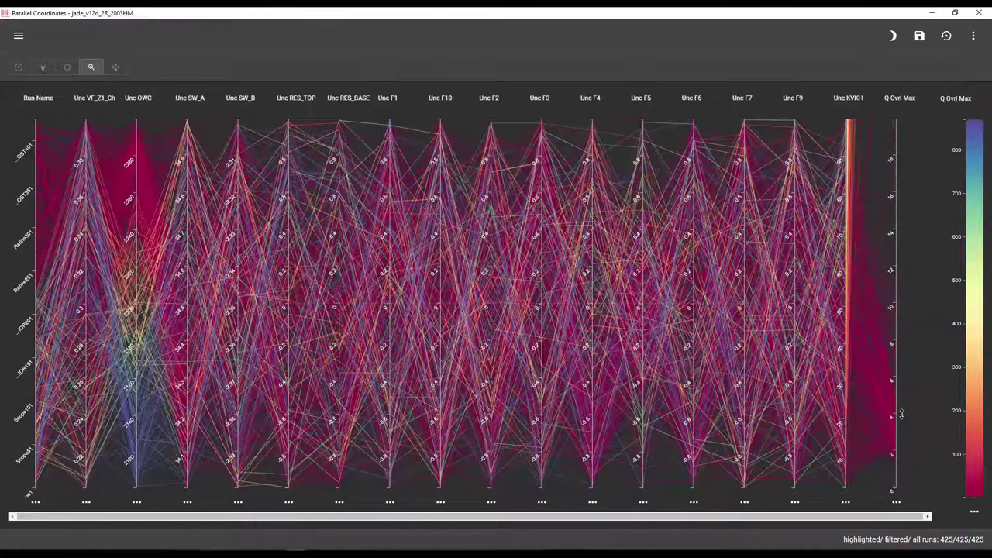
left_click(42, 70)
left_click_drag(904, 475, 904, 425)
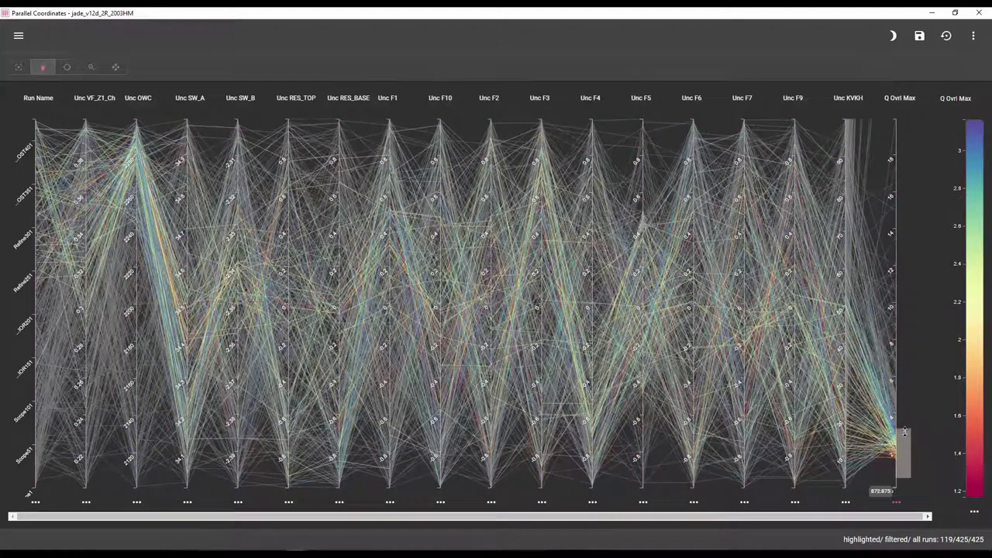
Raise Density Opacity so every axis shows a white value-density profile
left_click(973, 36)
mouse_move(924, 136)
left_mouse_down()
mouse_move(961, 138)
mouse_move(931, 152)
left_mouse_up()
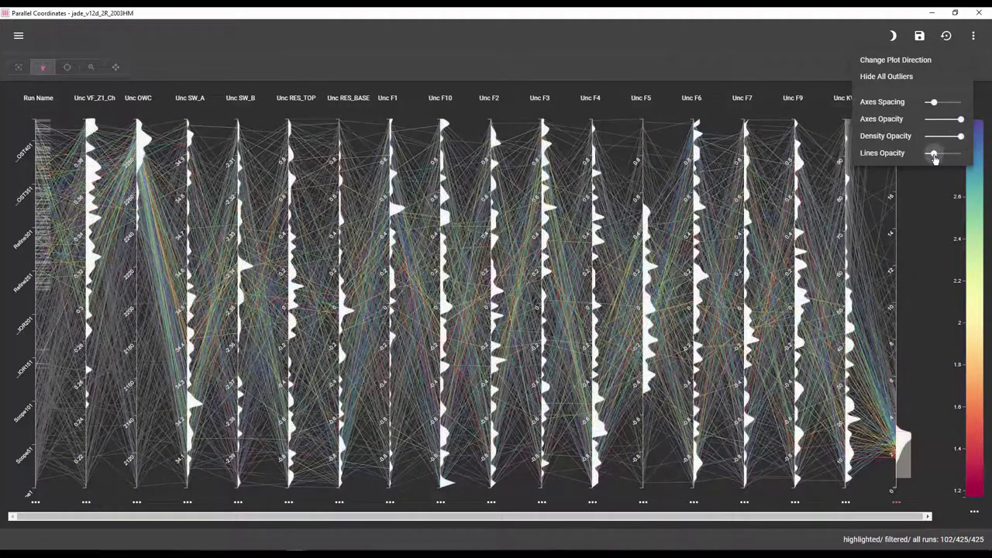
left_click(907, 217)
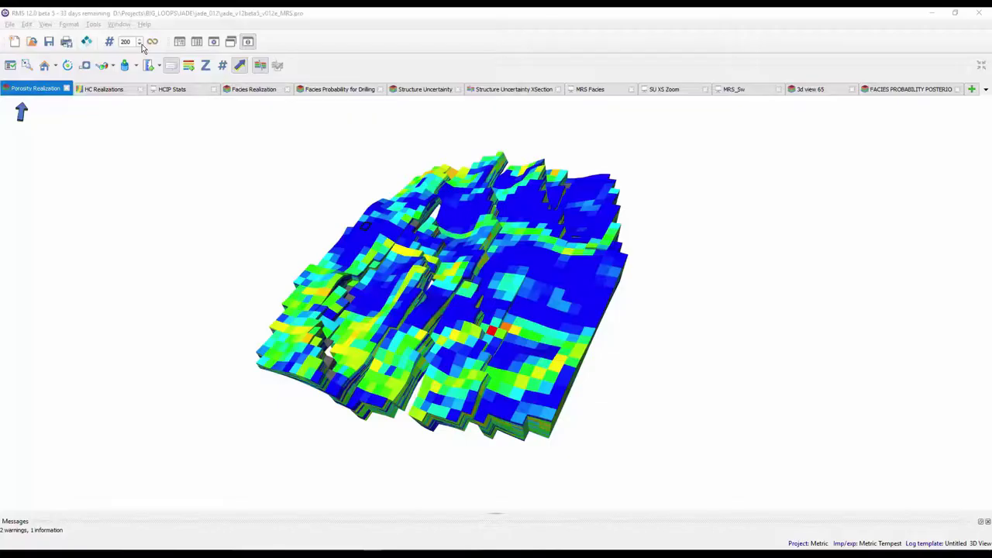
Step the porosity realization back six times, then show the Structure Uncertainty XSection view
left_click(140, 44)
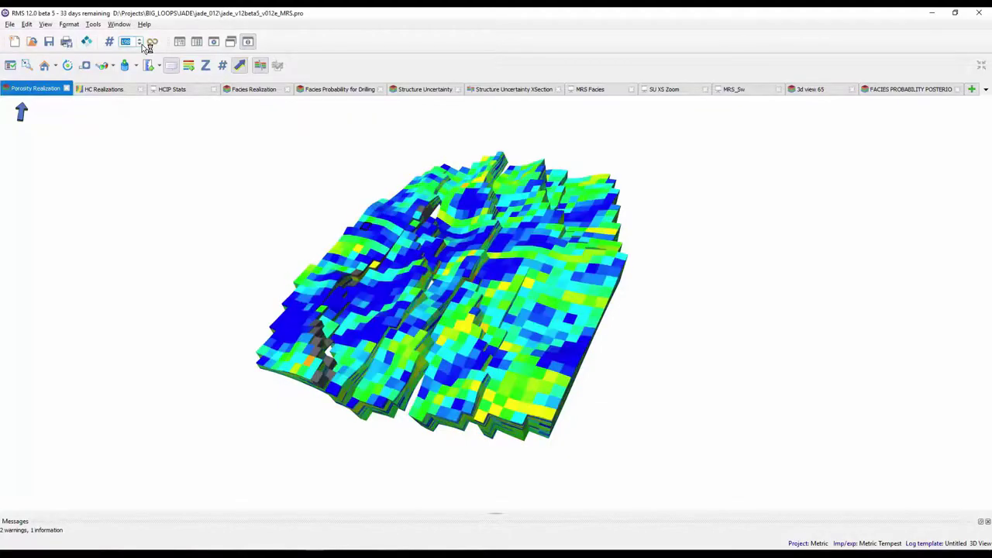
left_click(141, 44)
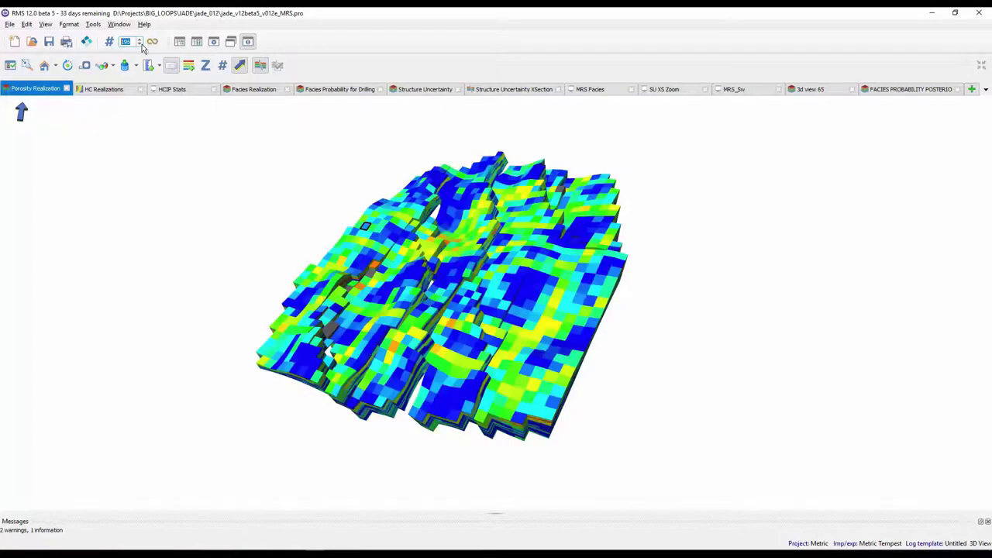
left_click(142, 44)
left_click(142, 44)
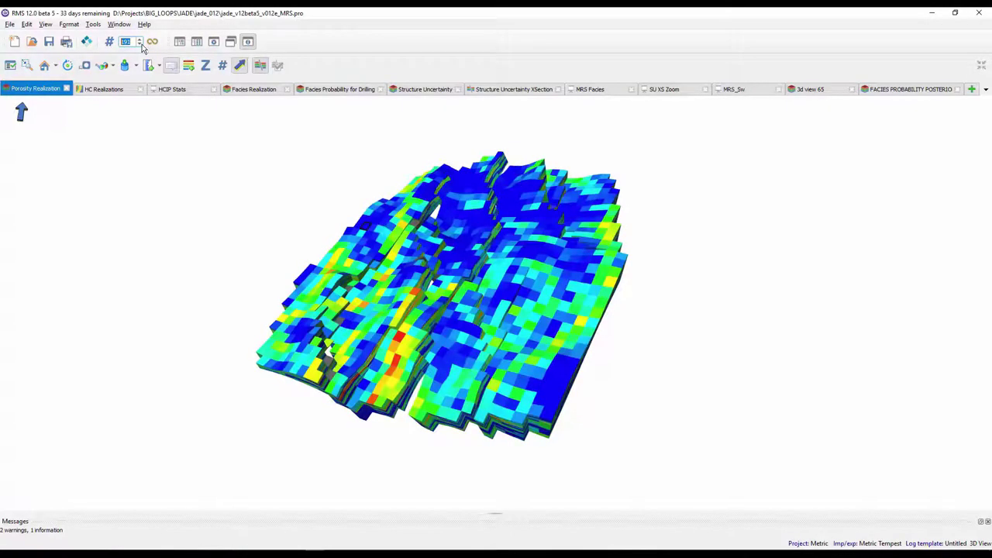
left_click(142, 44)
left_click(142, 44)
left_click(142, 44)
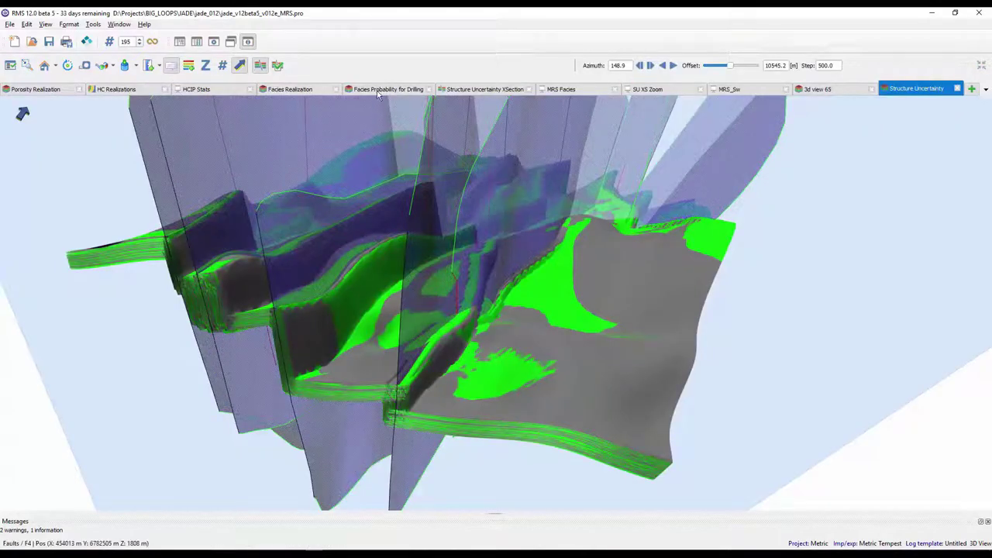
left_click(491, 90)
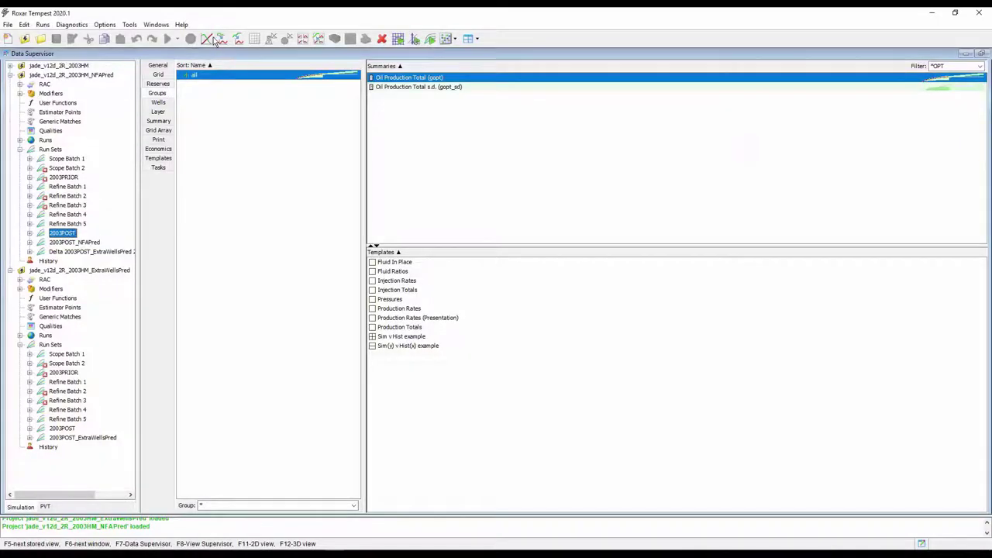
left_click(211, 41)
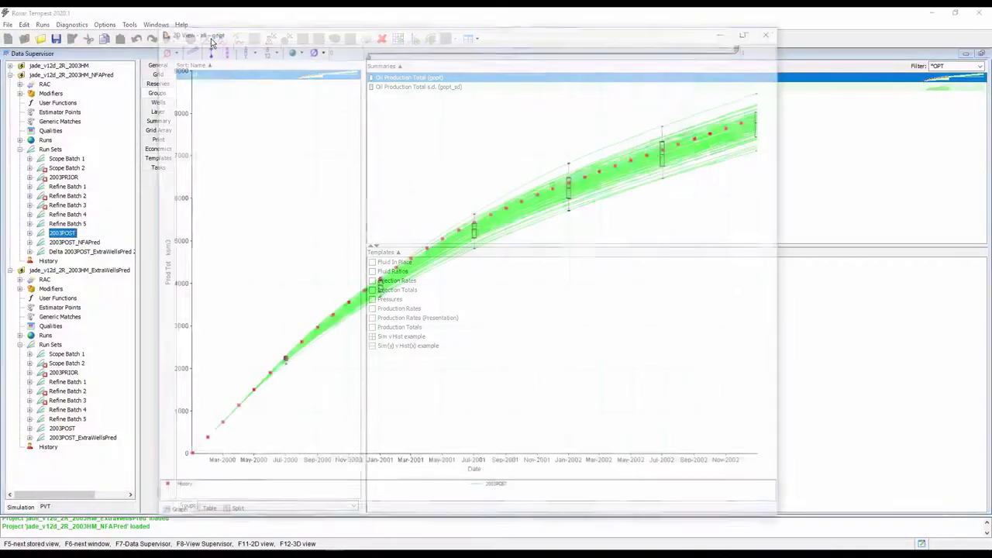
Add 2003POST_NFAPred forecasts to the plot with Histogram run-set annotations, then close the plot
left_click(72, 243)
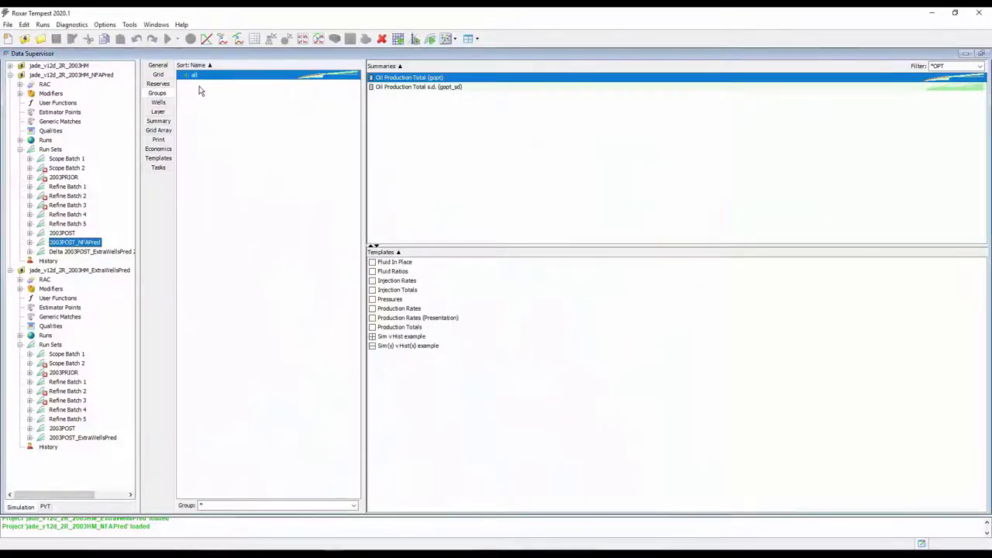
left_click(239, 40)
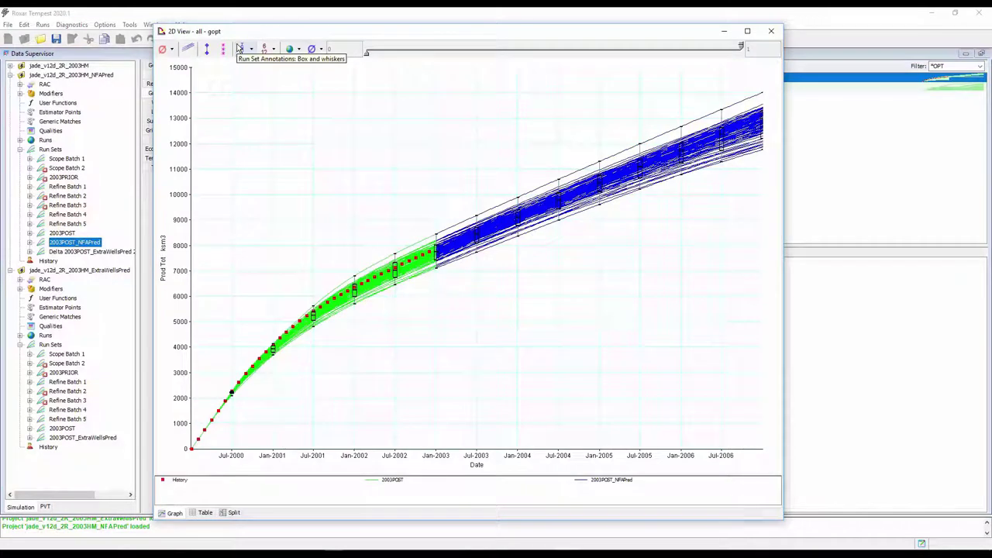
left_click(248, 50)
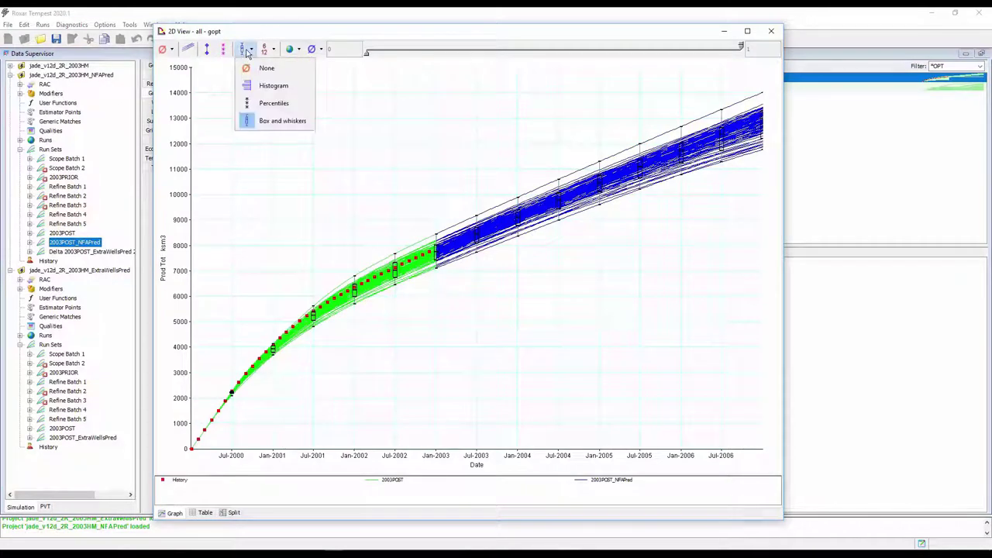
left_click(268, 85)
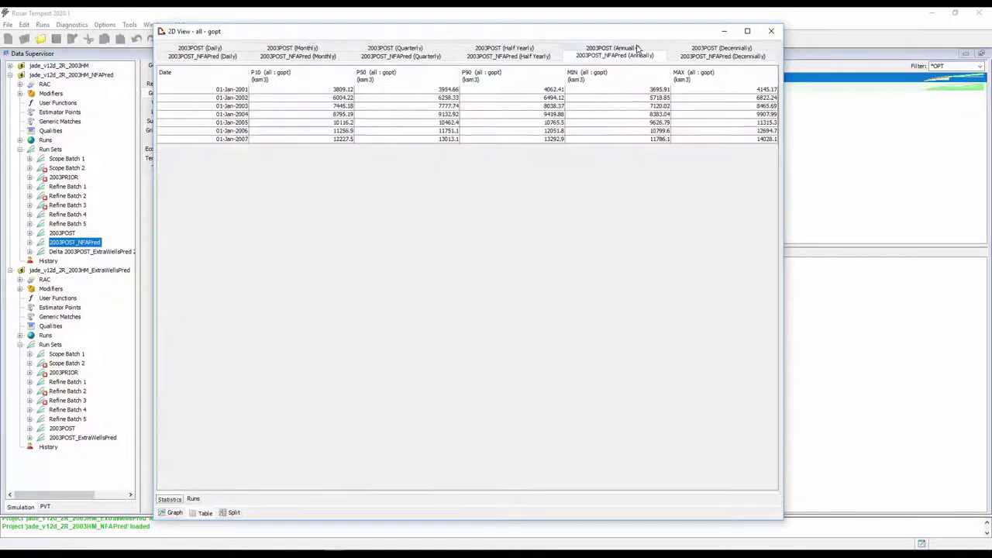
left_click(174, 513)
left_click(249, 44)
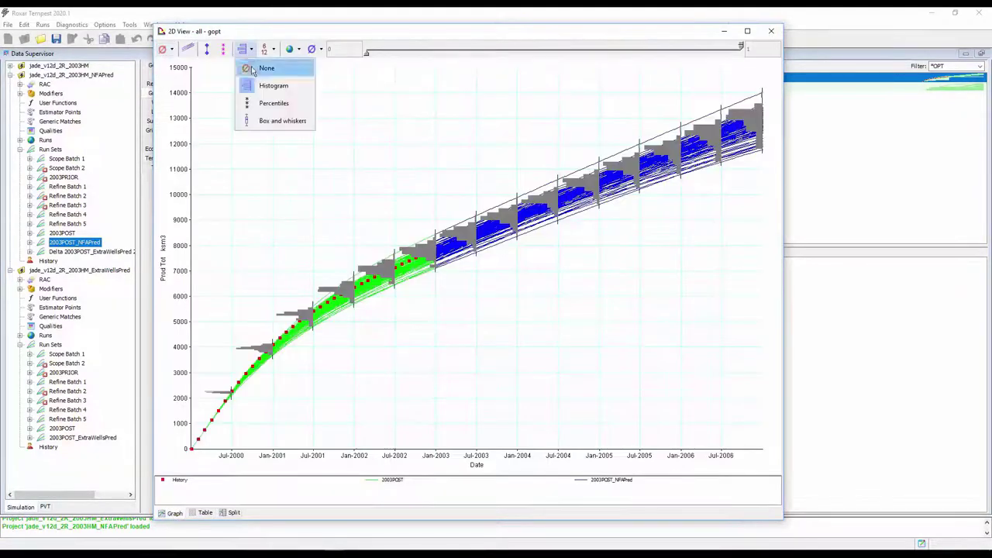
Close the Tempest production plot window
left_click(770, 31)
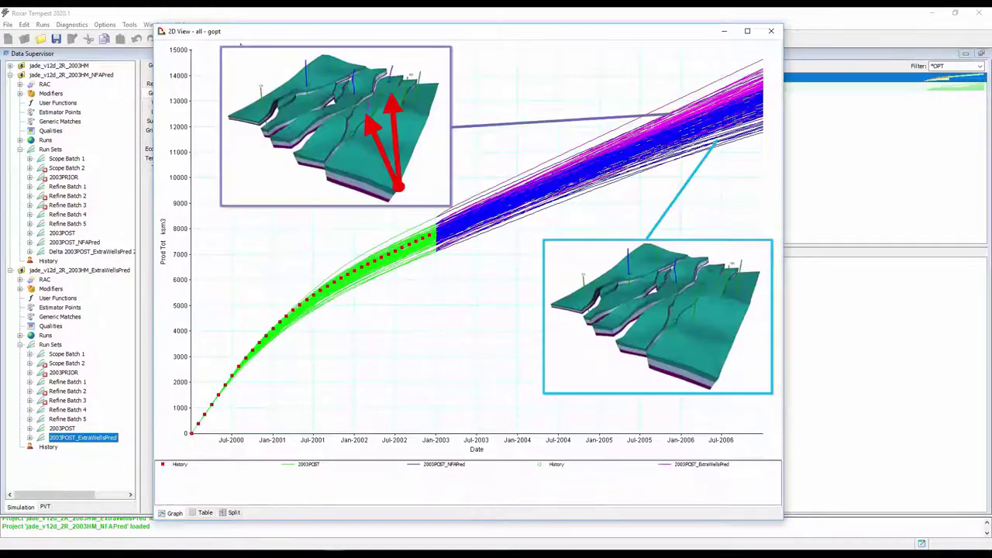